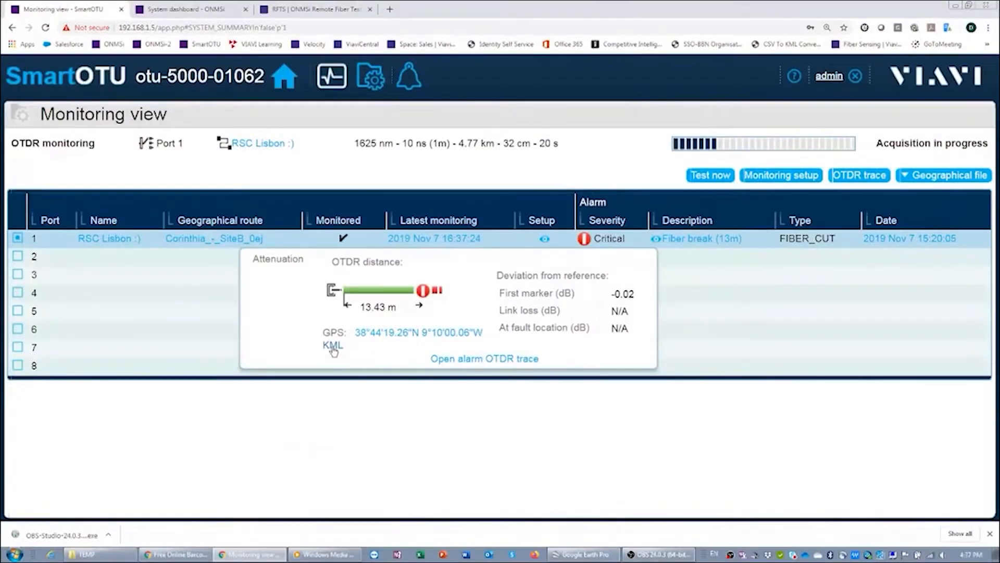
# Launch the port 1 fiber-break alarm's KML link so the fault location opens in Google Earth Pro.
pyautogui.click(333, 347)
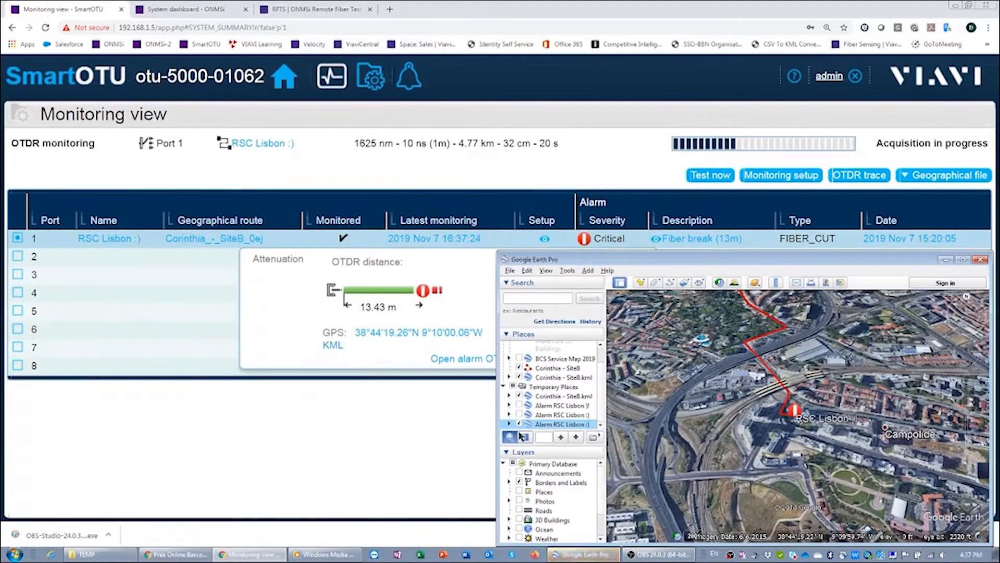
# Reveal the RSC Lisbon :) placemark balloon: Critical severity, fiber break at 13 m, GPS coordinates.
pyautogui.click(796, 409)
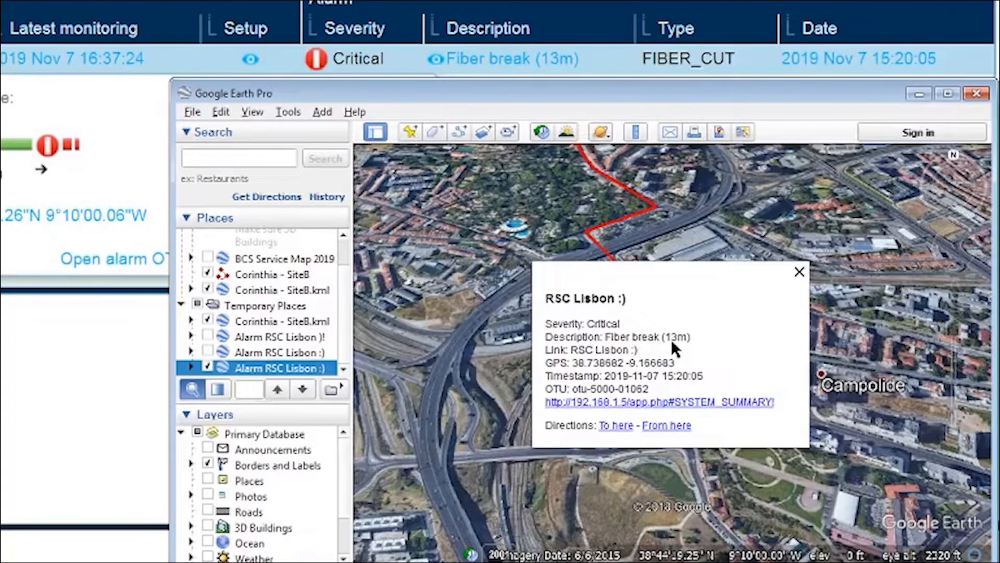